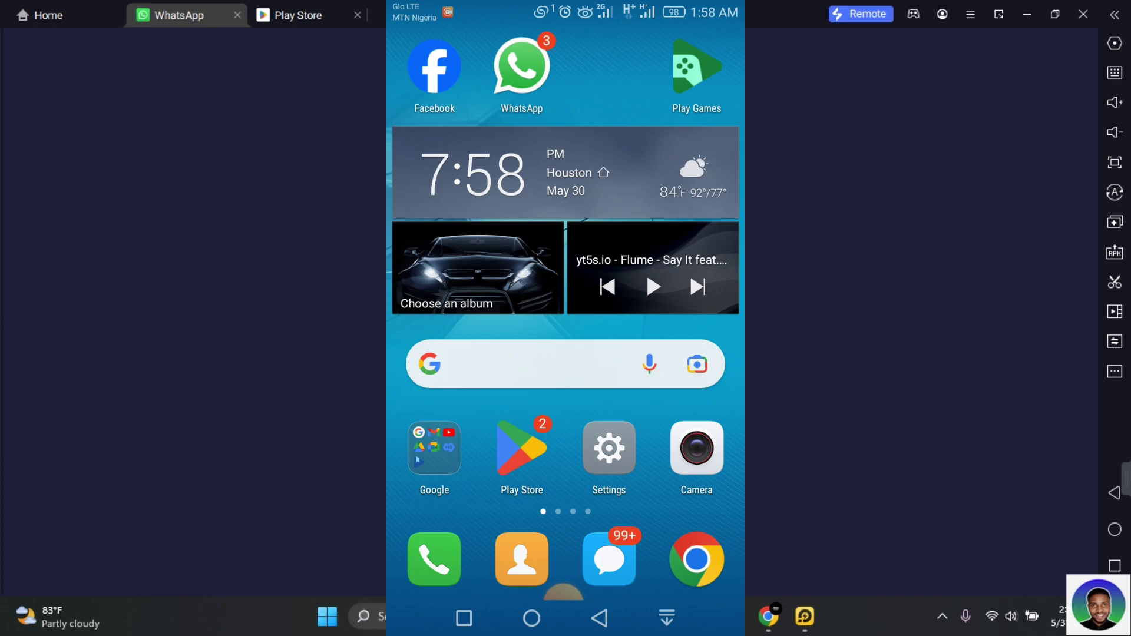
Step: Open the Google Play Store to find WhatsApp and launch it to its chat list
click(521, 448)
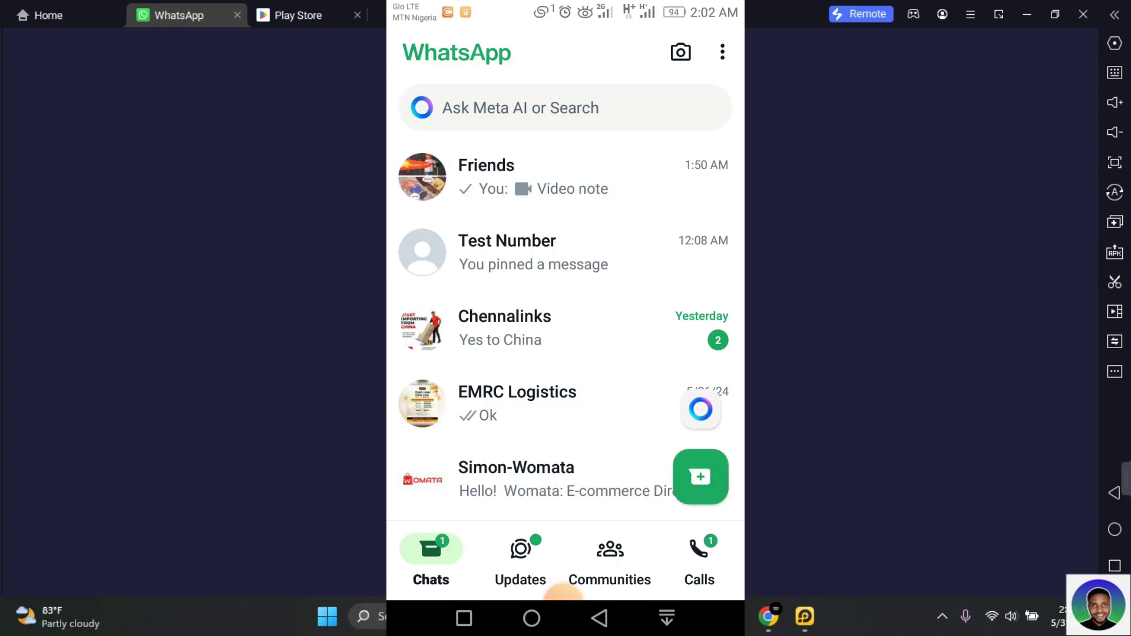
Step: Start a WhatsApp status with the TikTok video, trimming its start so it runs 0:59
click(521, 561)
click(700, 476)
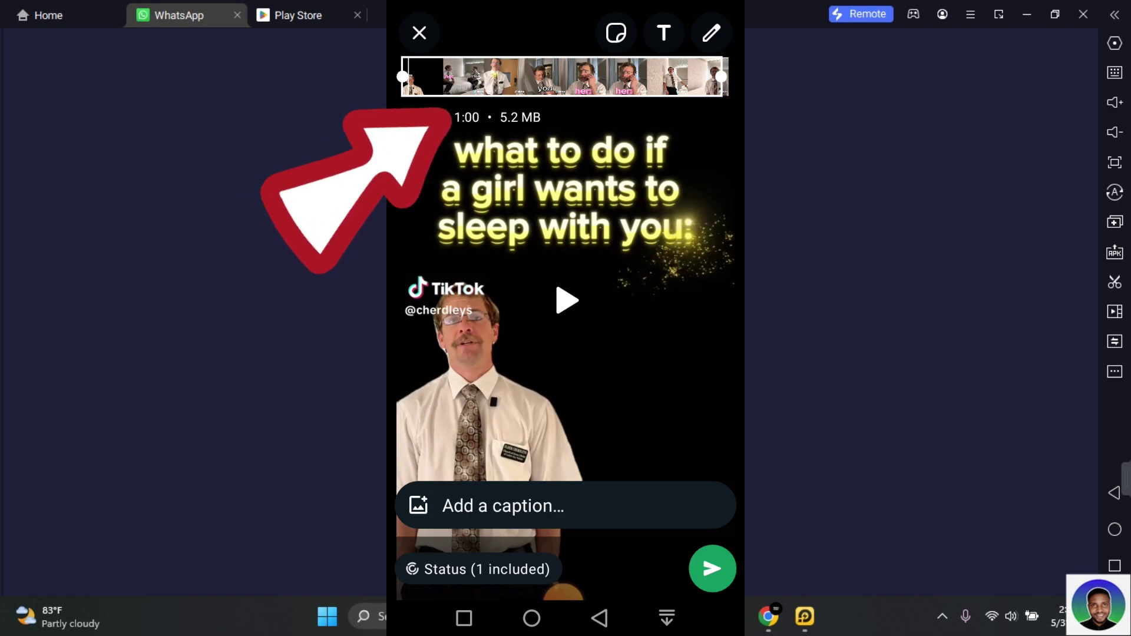
drag(403, 77, 410, 77)
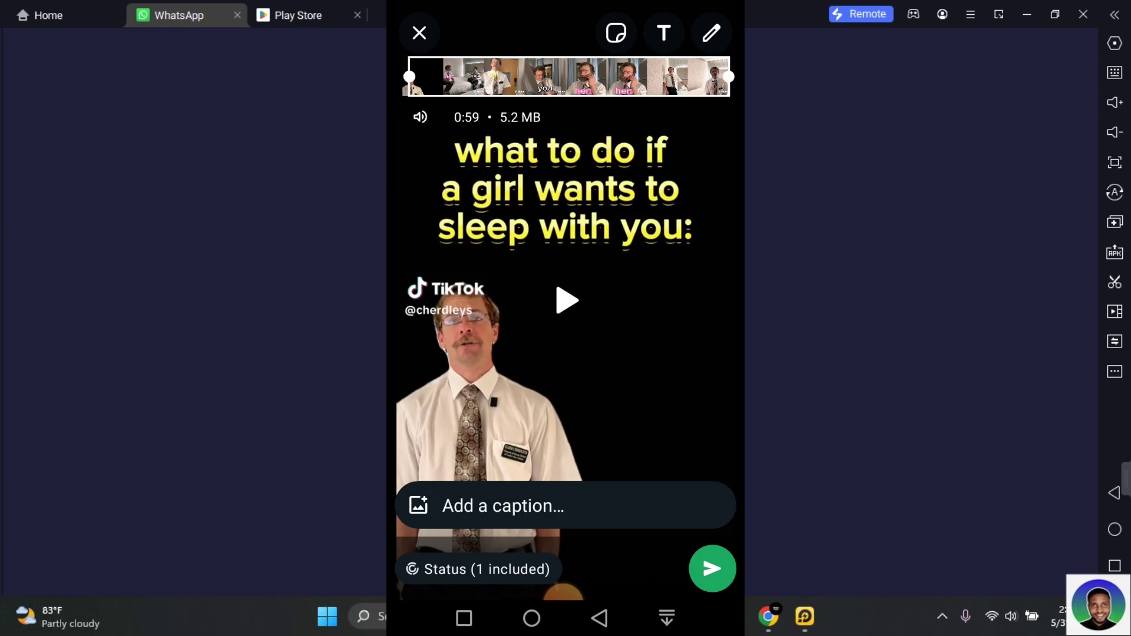